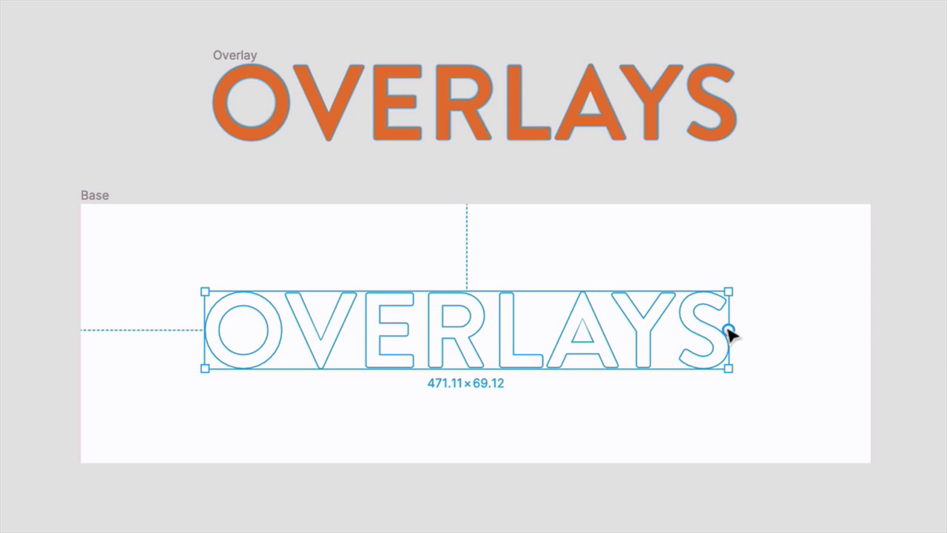
Step: Link the OVERLAYS text on Base to open the Overlay frame
left_click_drag(728, 330, 680, 111)
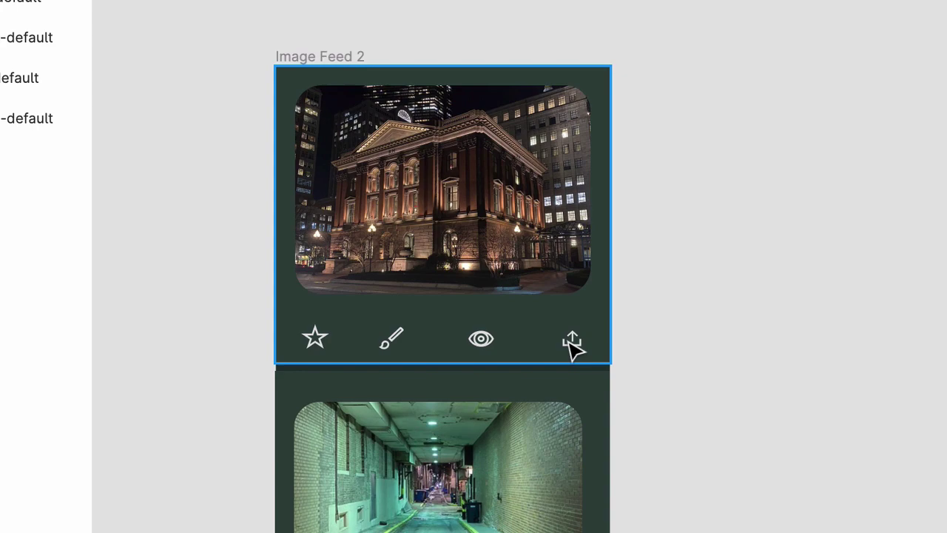
Step: Give the top card's share icon an On Click, Open Overlay interaction targeting Share-Menu-Default
left_click(575, 347)
left_click(575, 346)
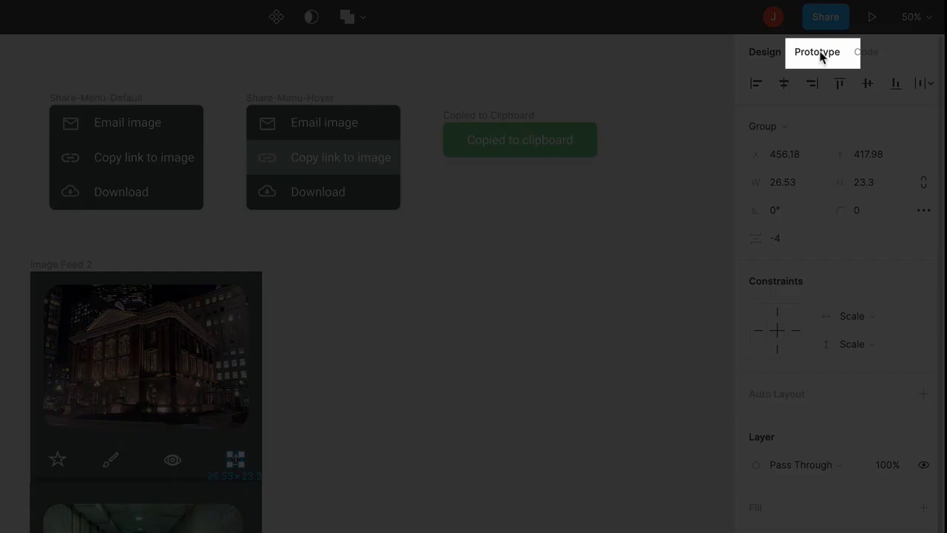
left_click(818, 54)
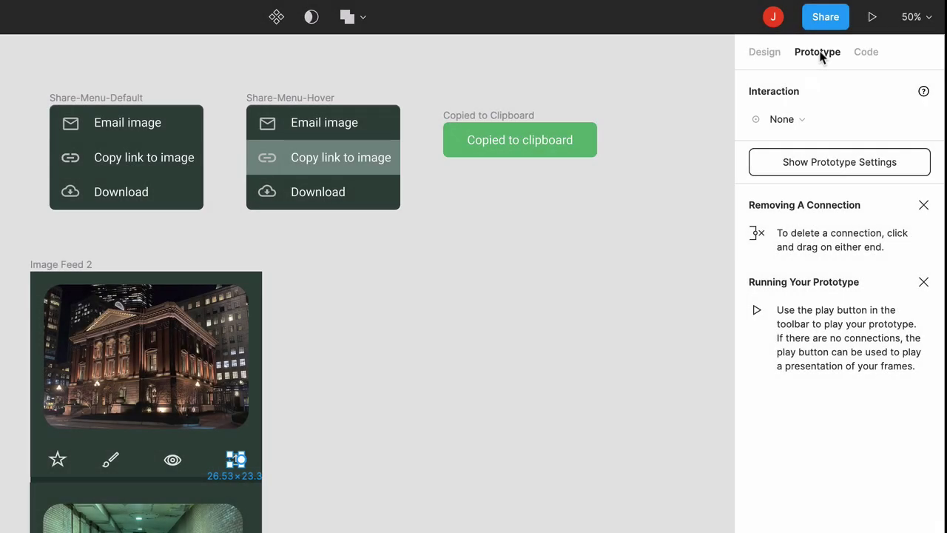
left_click(779, 119)
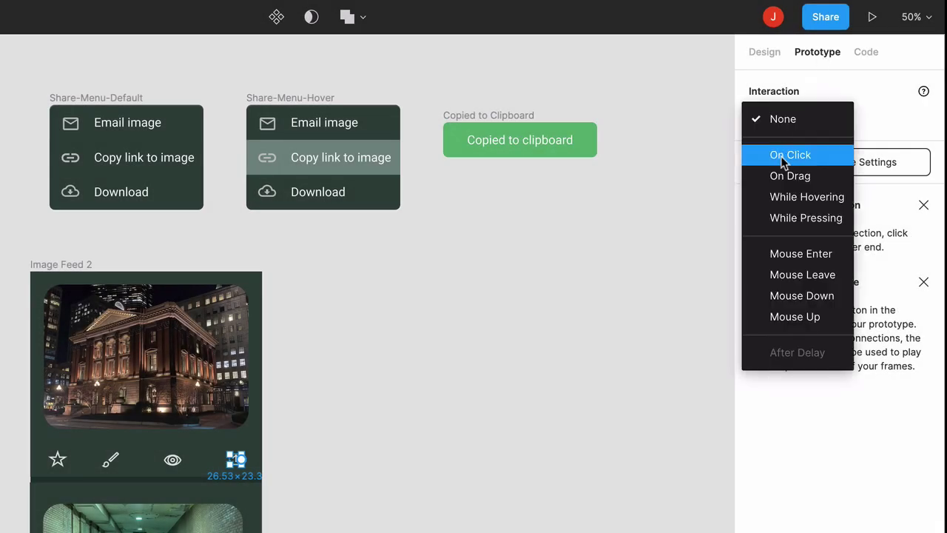
left_click(790, 153)
left_click(791, 149)
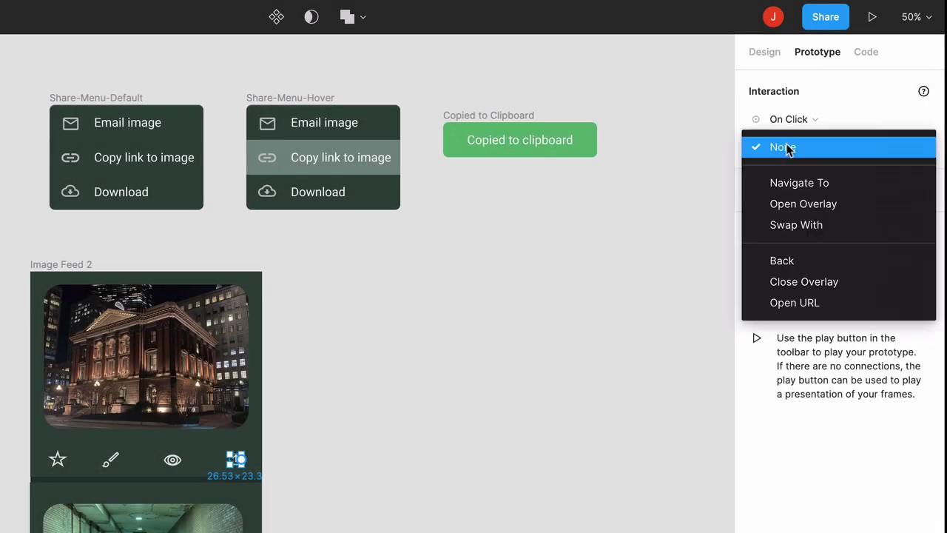
left_click(793, 203)
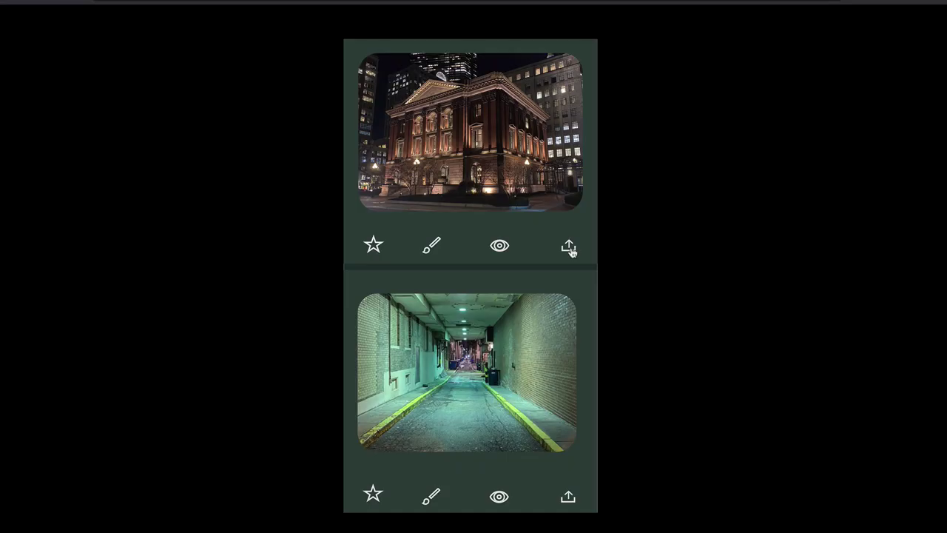
Step: Check in the preview that the share icon opens the Email, Copy link, Download menu
left_click(569, 248)
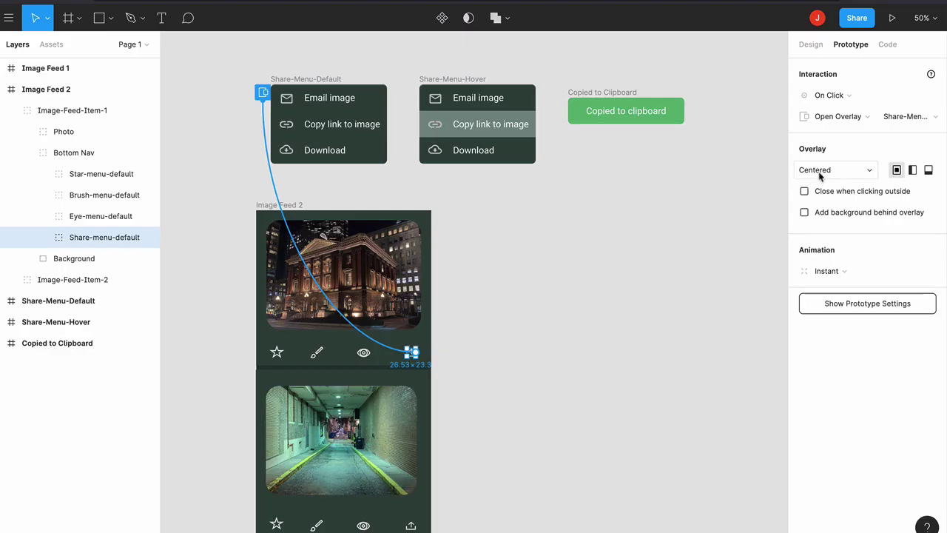
Step: Place the share overlay manually at the card's lower right, closing on outside click with a dimmed background
left_click(817, 175)
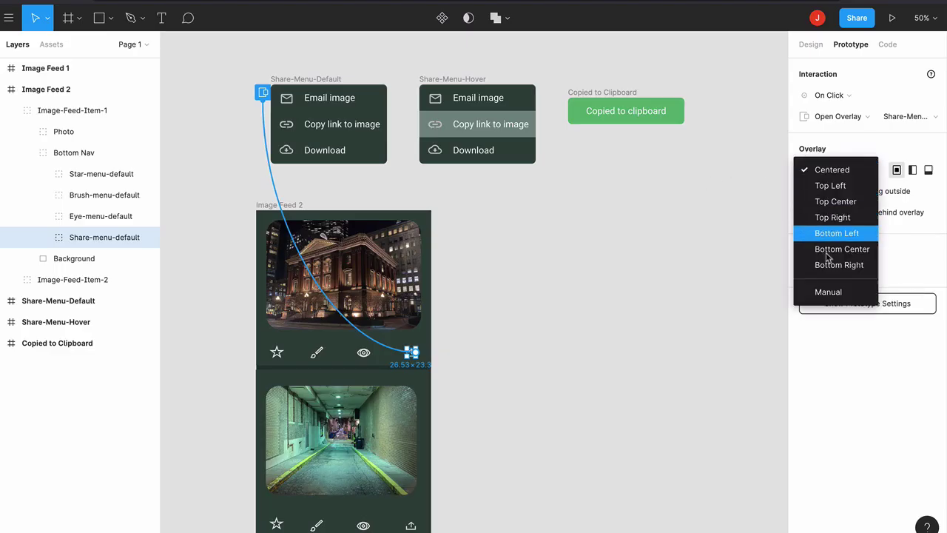
left_click(849, 294)
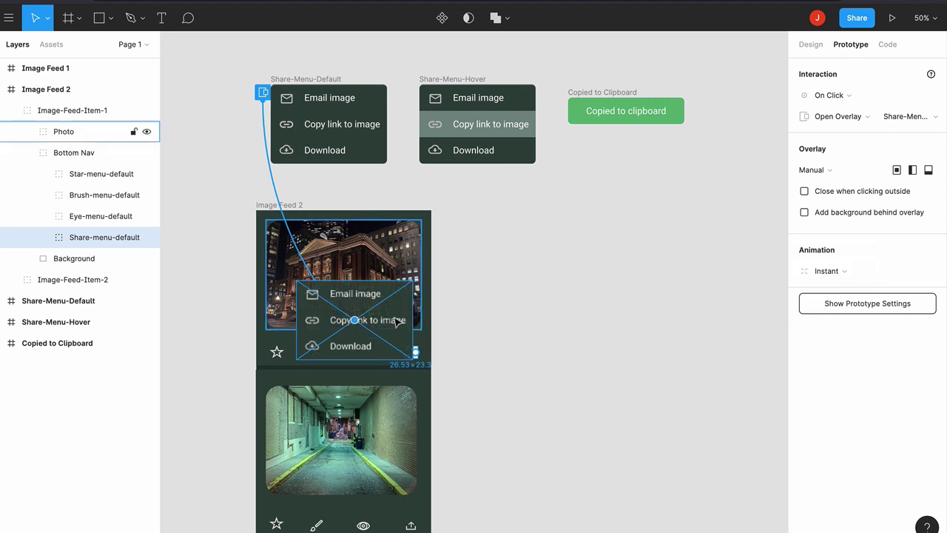
mouse_move(392, 326)
left_mouse_down()
mouse_move(338, 300)
mouse_move(417, 346)
mouse_move(342, 389)
mouse_move(389, 372)
mouse_move(381, 319)
mouse_move(387, 311)
mouse_move(405, 322)
left_mouse_up()
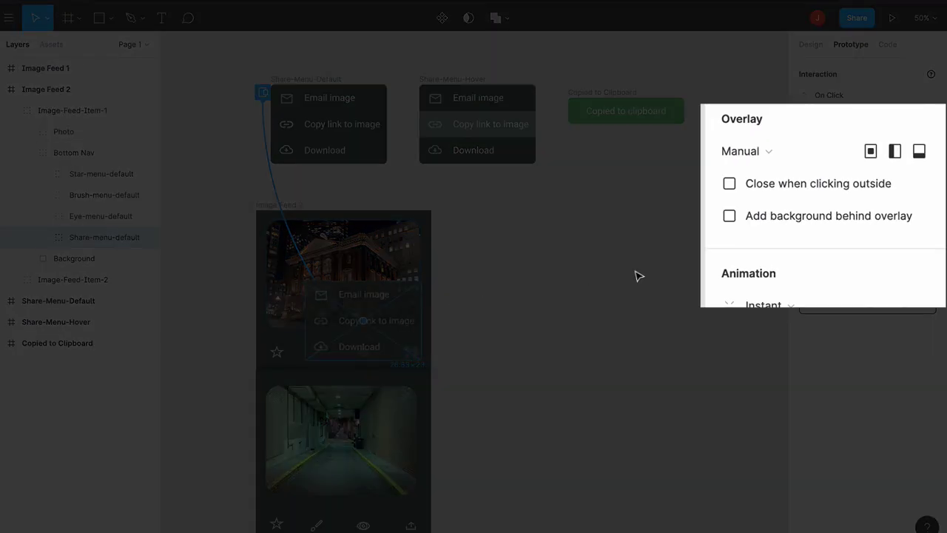
left_click(728, 184)
left_click(729, 219)
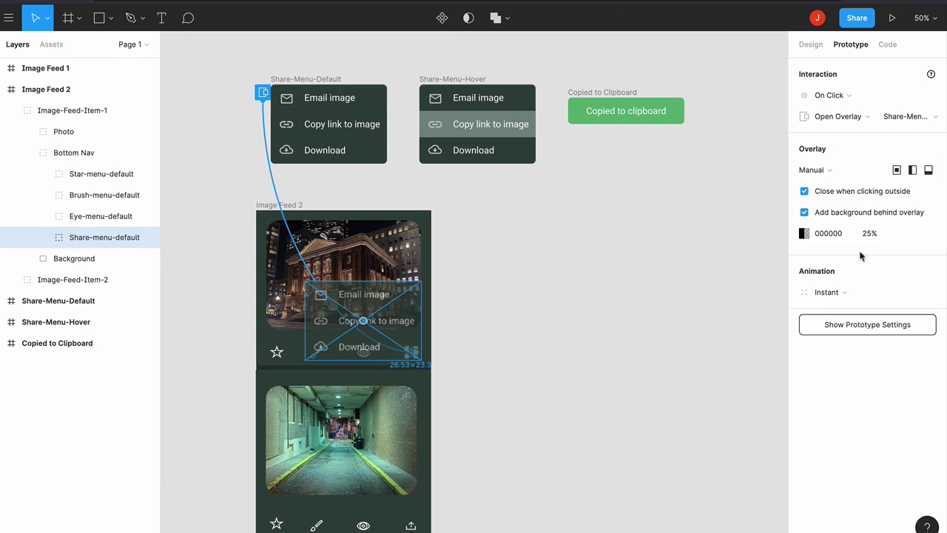
Step: Preview the prototype fitted to screen, opening the share menu twice and dismissing it by clicking outside
left_click(892, 20)
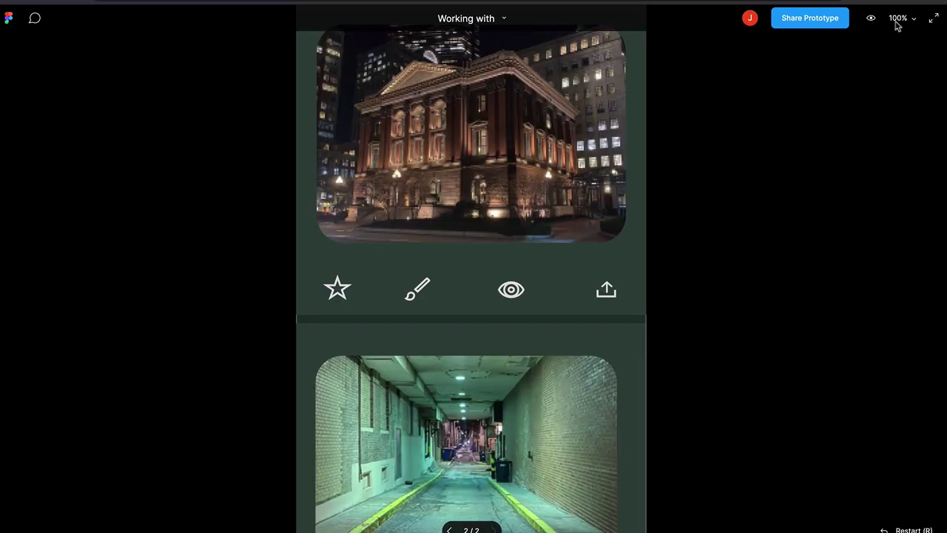
key("shift+1")
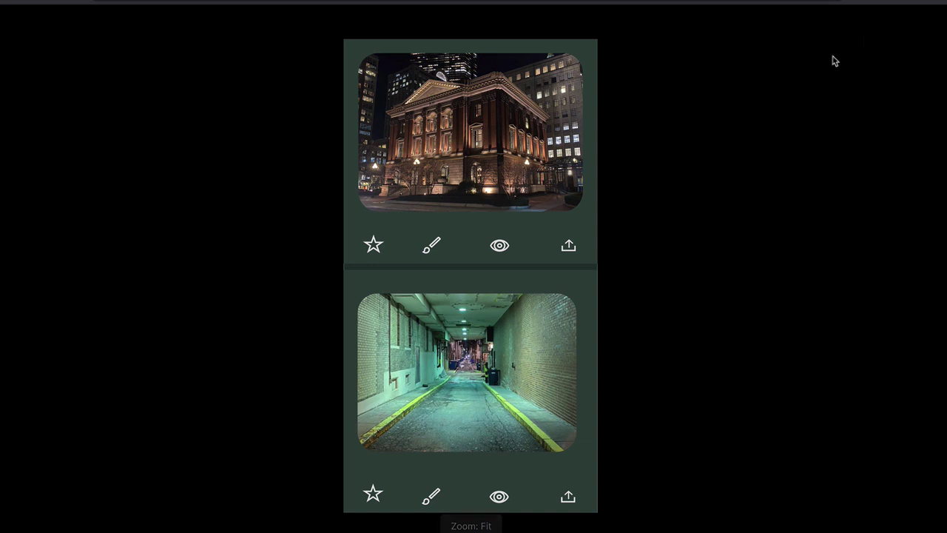
left_click(567, 247)
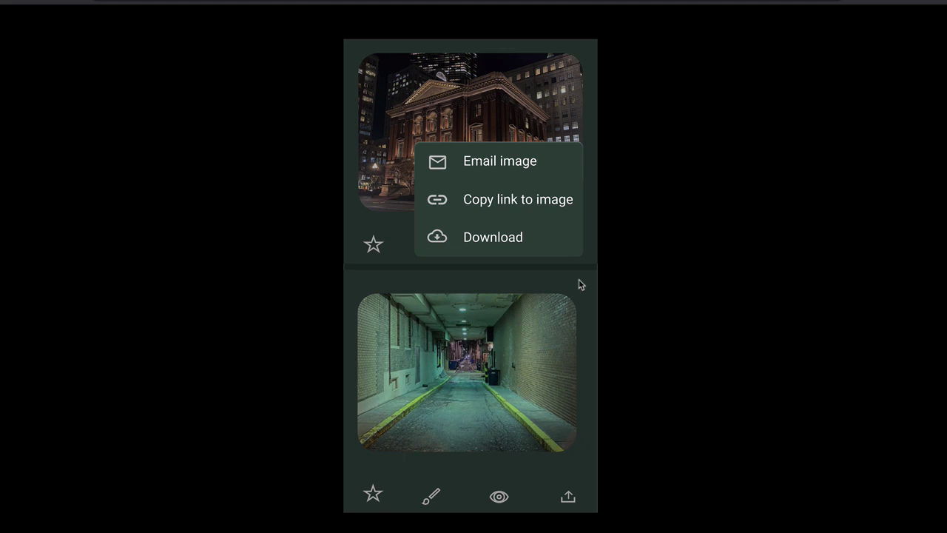
left_click(578, 280)
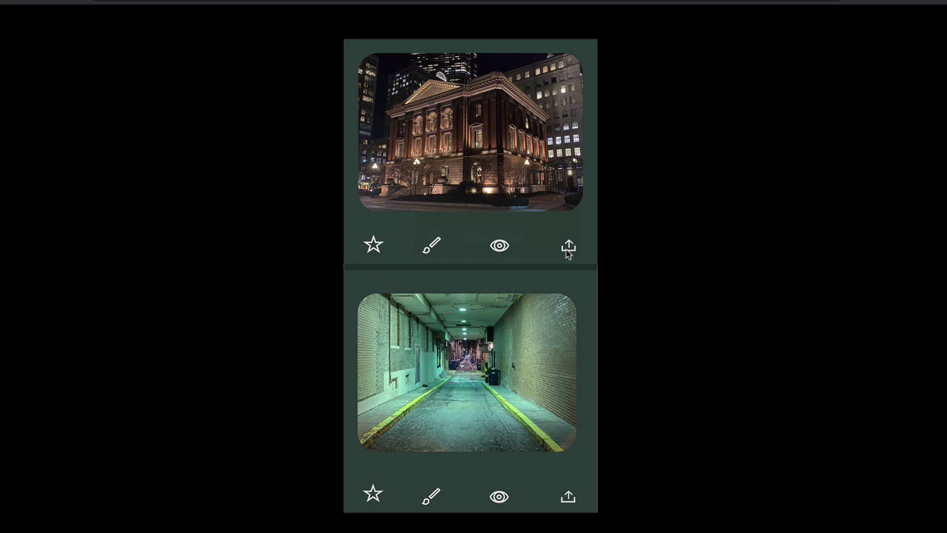
left_click(566, 250)
left_click(583, 305)
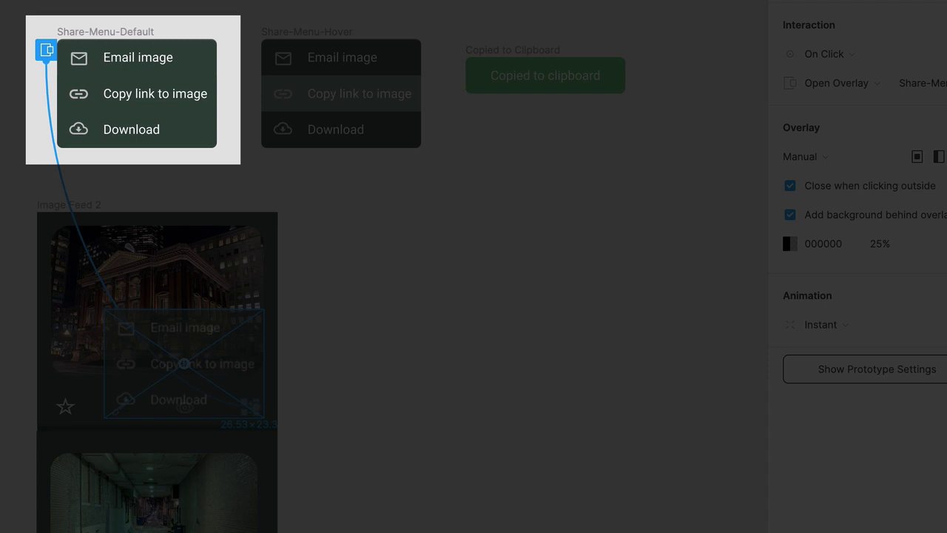
Step: Connect the Copy link to image row to Share-Menu-Hover with a While Hovering, Swap With interaction
left_click(119, 32)
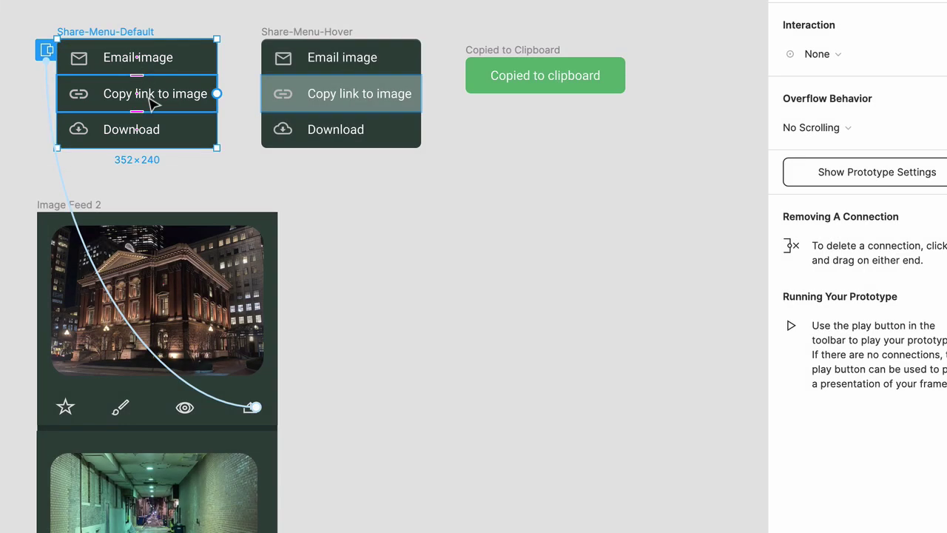
left_click(152, 102)
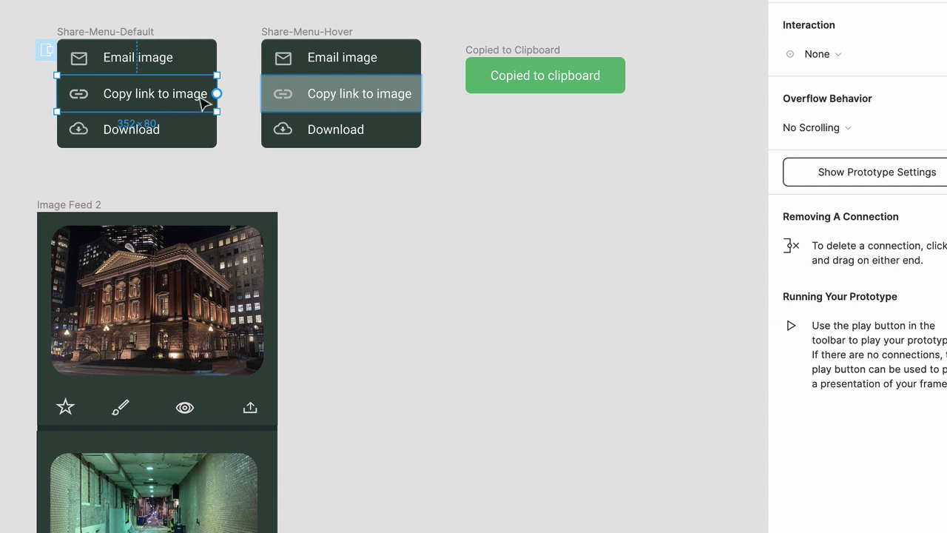
left_click_drag(217, 93, 312, 95)
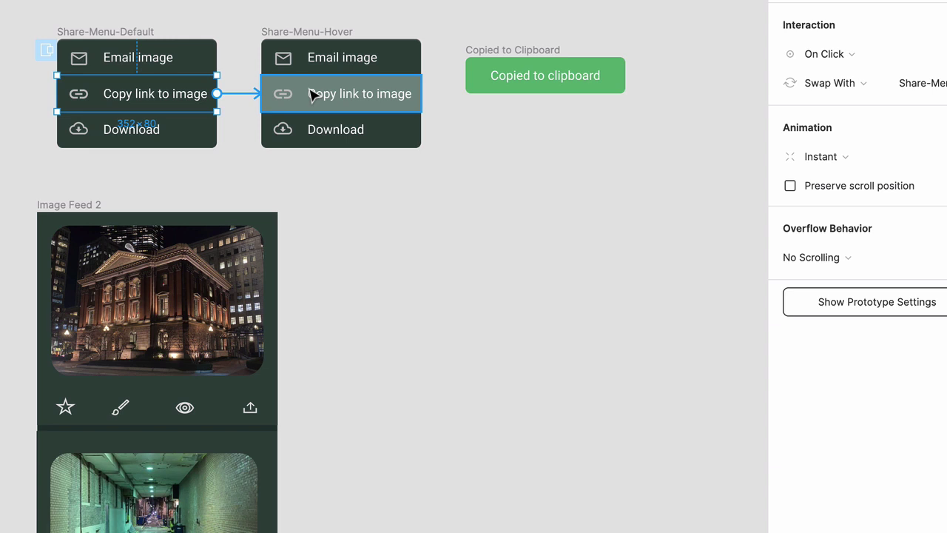
left_click(826, 55)
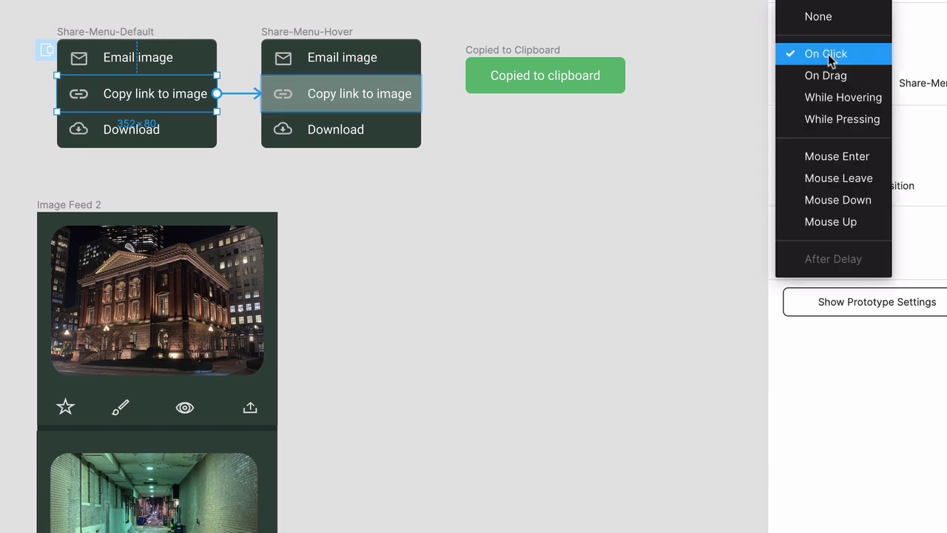
left_click(833, 101)
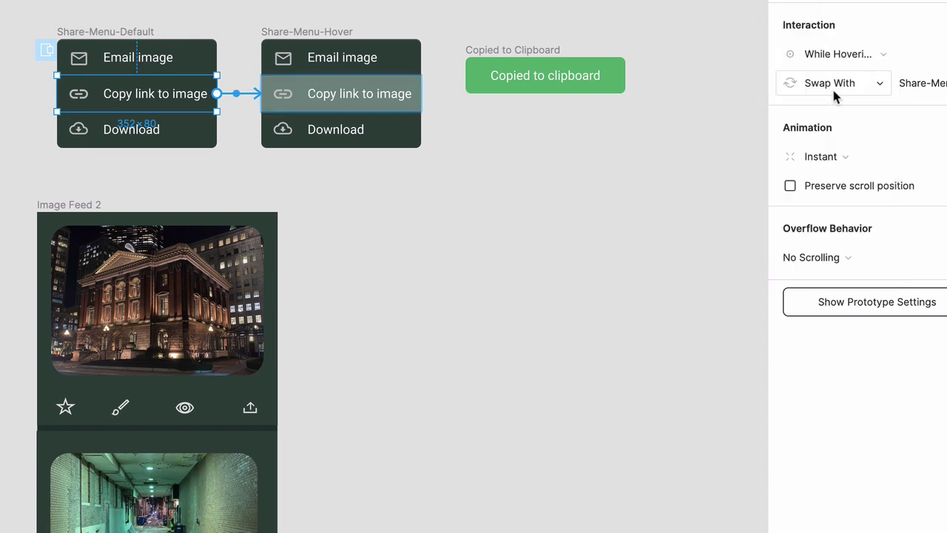
left_click(837, 85)
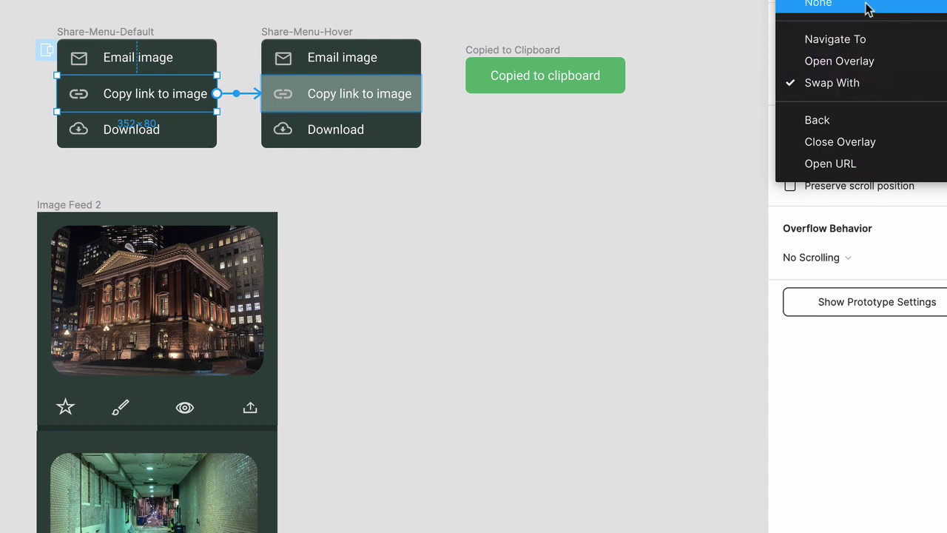
left_click(831, 83)
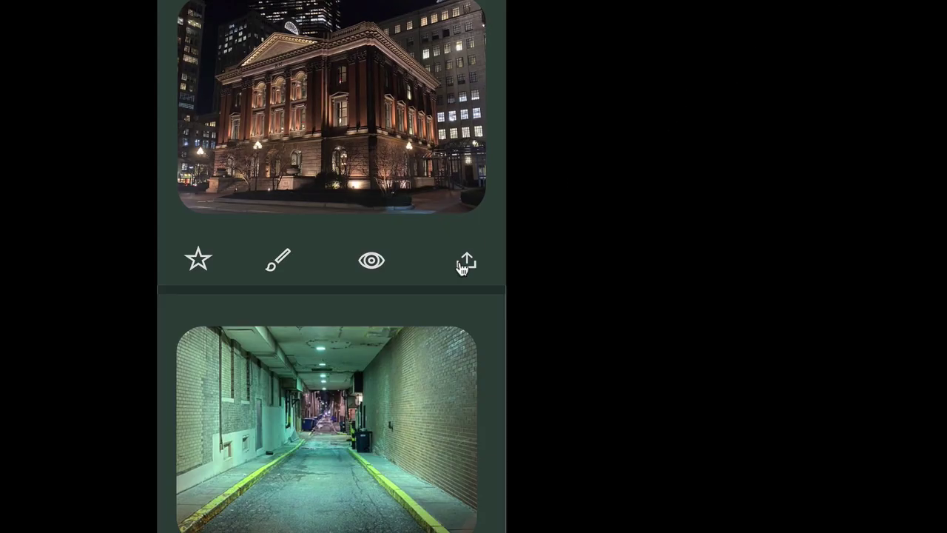
mouse_move(461, 263)
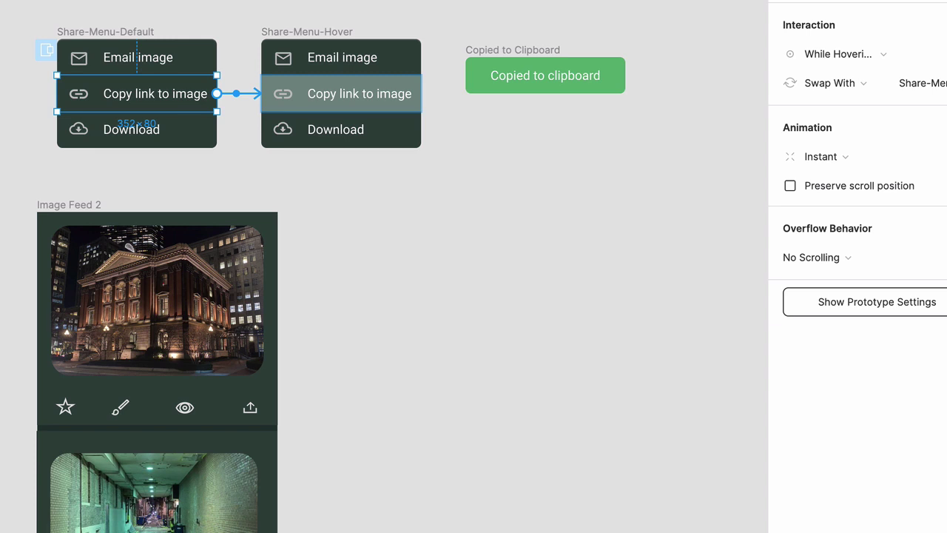
left_click(370, 108)
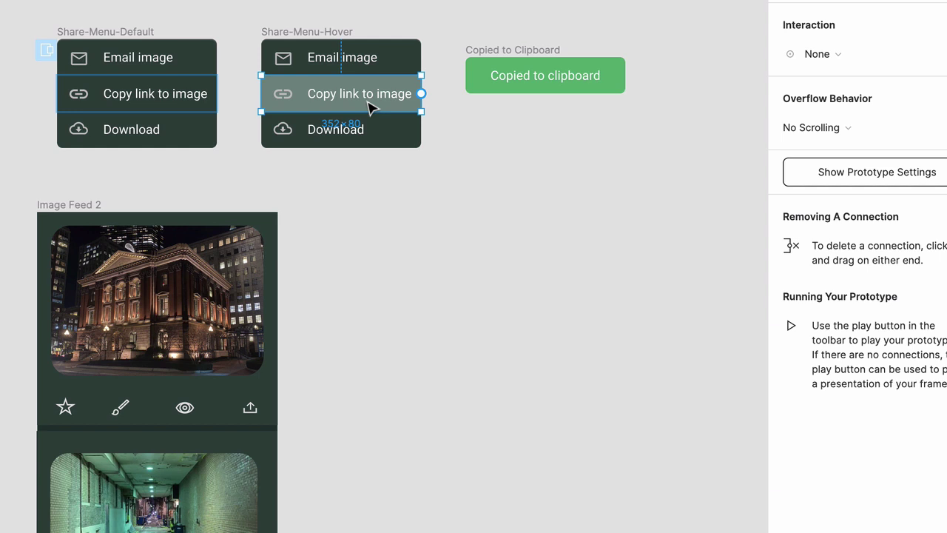
Step: Link the hover menu's Copy link row to Copied to Clipboard and test the toast in the preview
left_click_drag(421, 93, 495, 80)
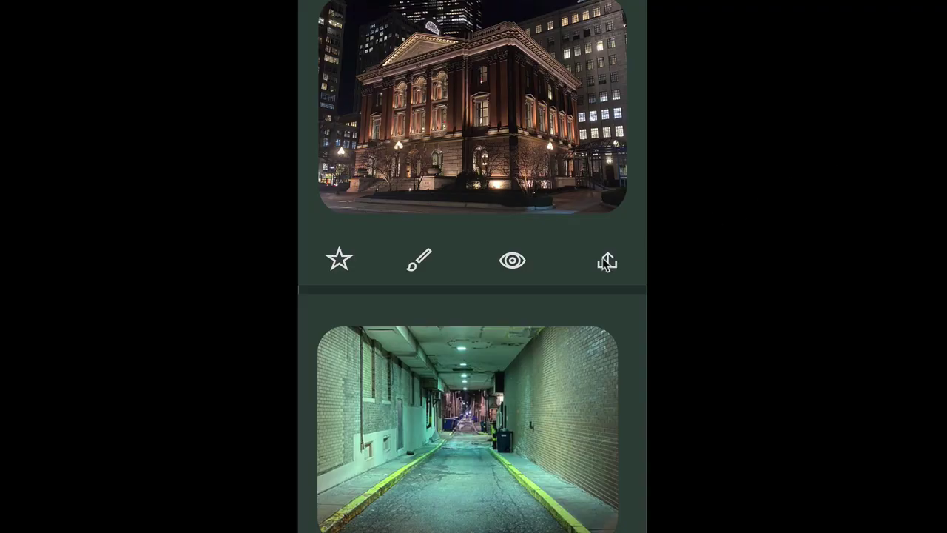
left_click(607, 259)
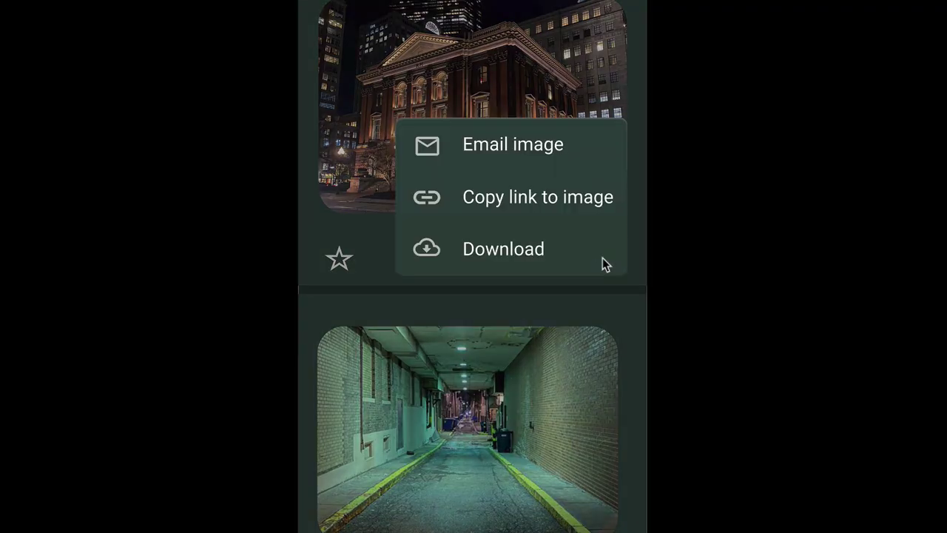
left_click(592, 198)
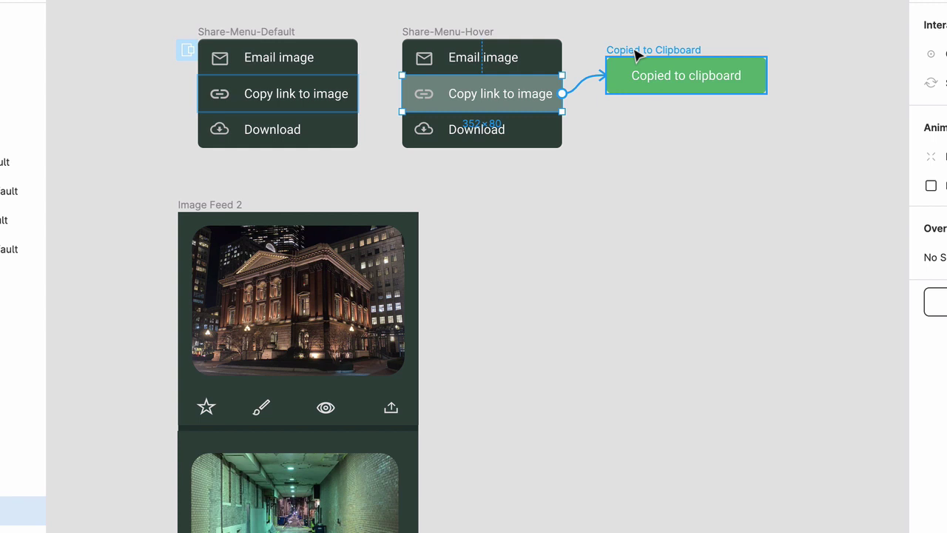
Step: Duplicate the toast as Copied to Clipboard Faded and set its layer opacity to 0%
left_click(641, 62)
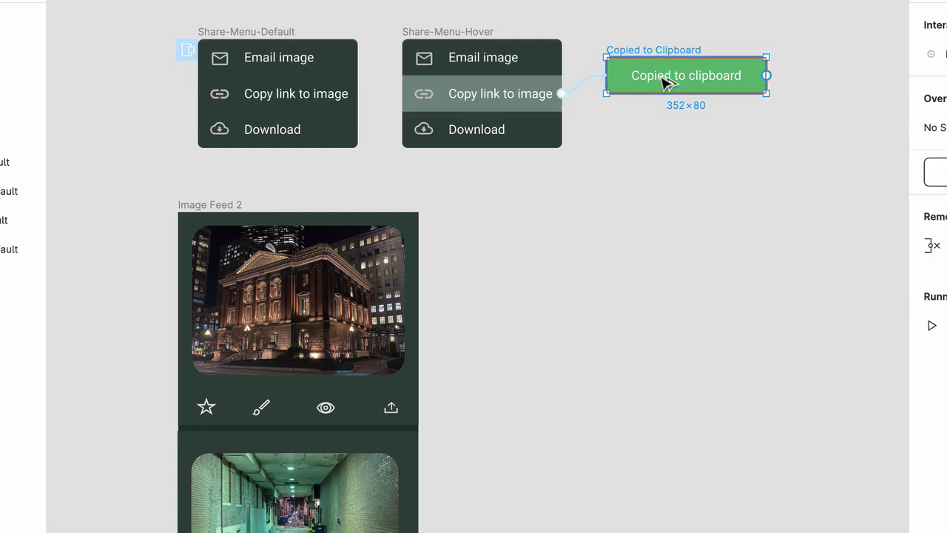
left_click_drag(664, 82, 860, 80)
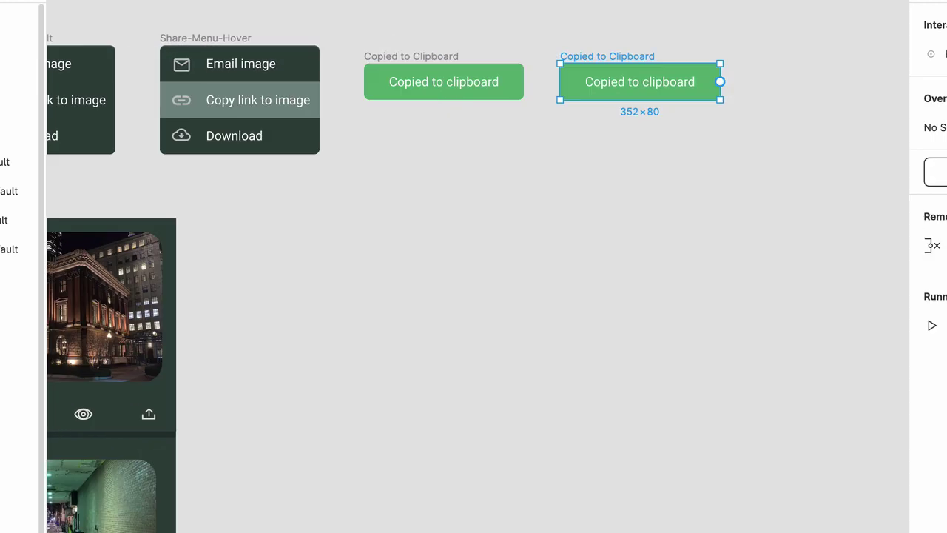
key("Return")
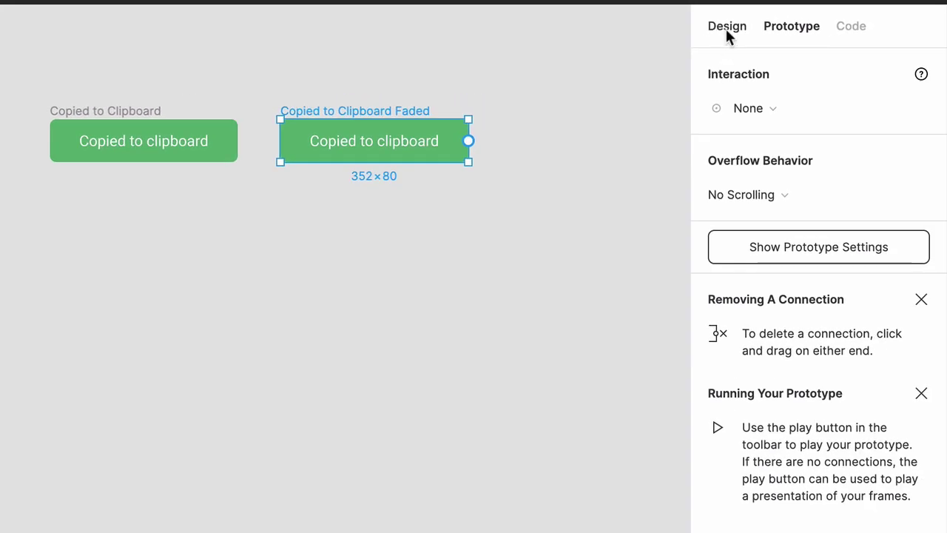
left_click(725, 27)
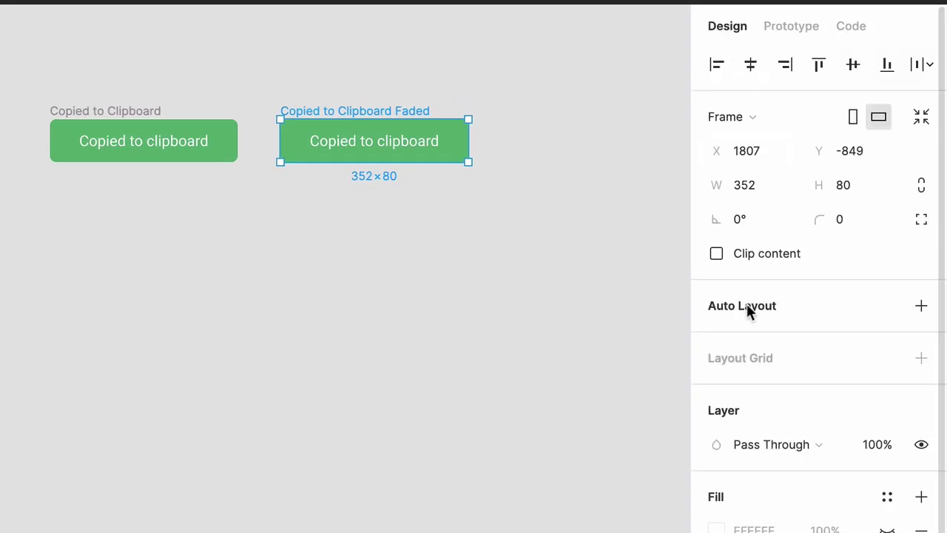
left_click(875, 449)
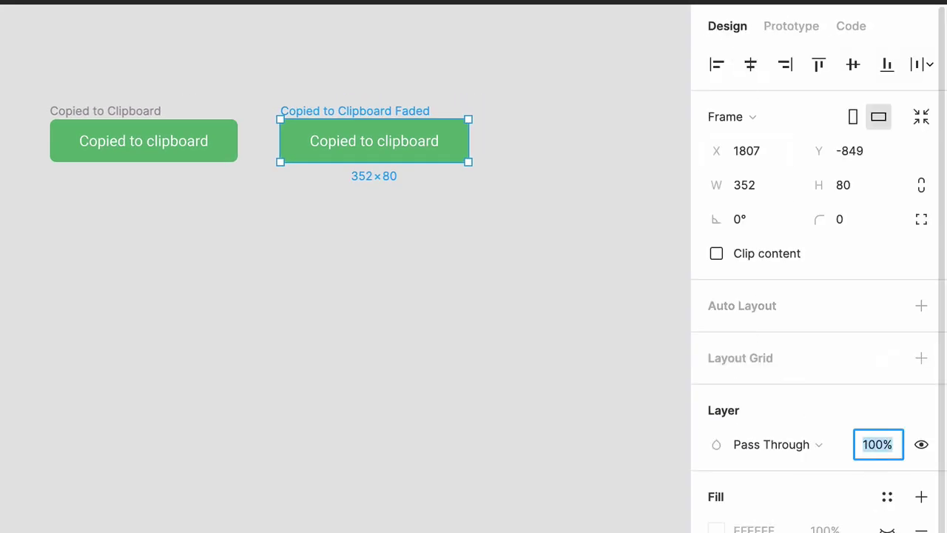
type("0")
key("Return")
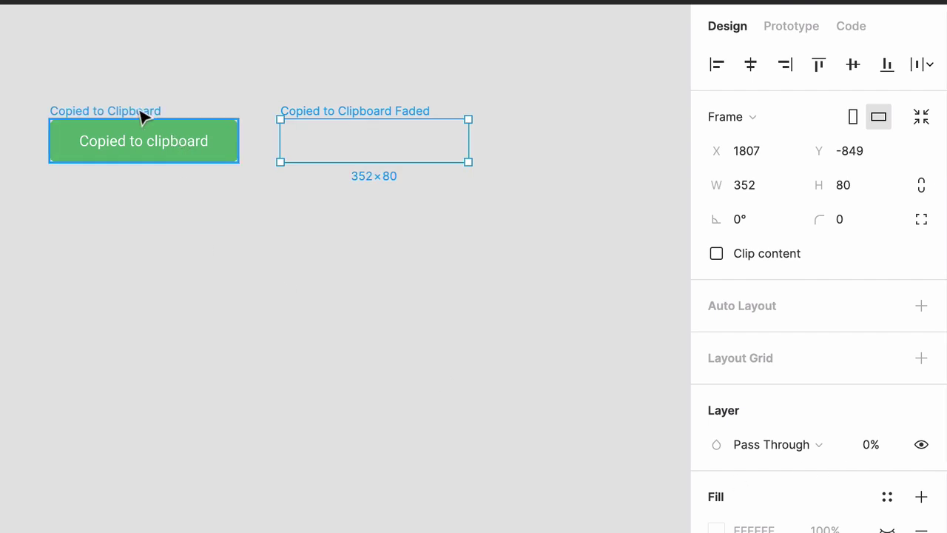
Step: Connect the original toast to Copied to Clipboard Faded with an After Delay trigger of 2000ms
left_click(142, 117)
left_click(792, 26)
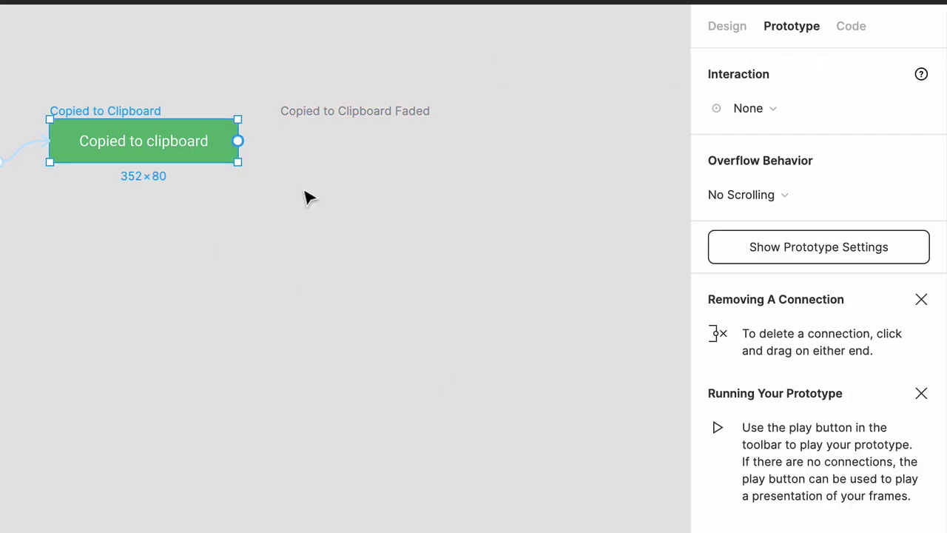
left_click_drag(237, 140, 330, 146)
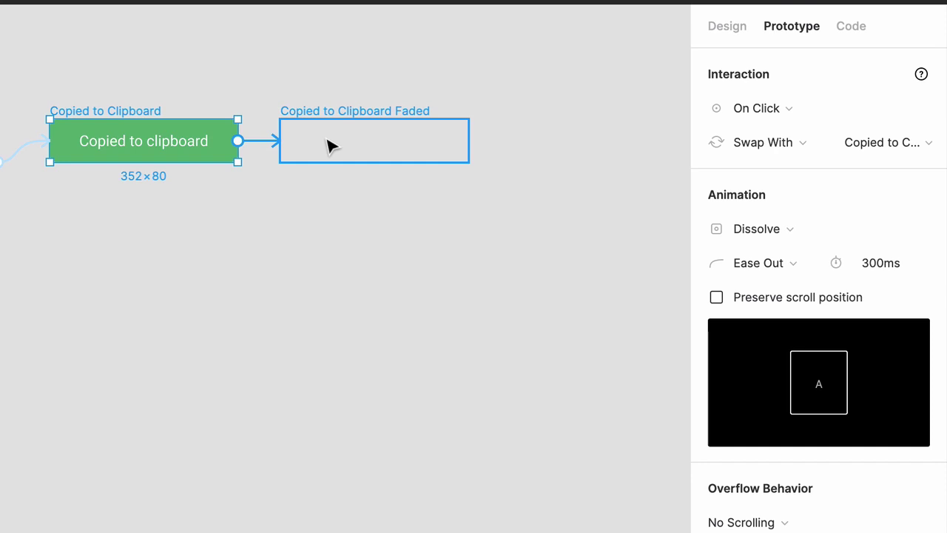
left_click(758, 108)
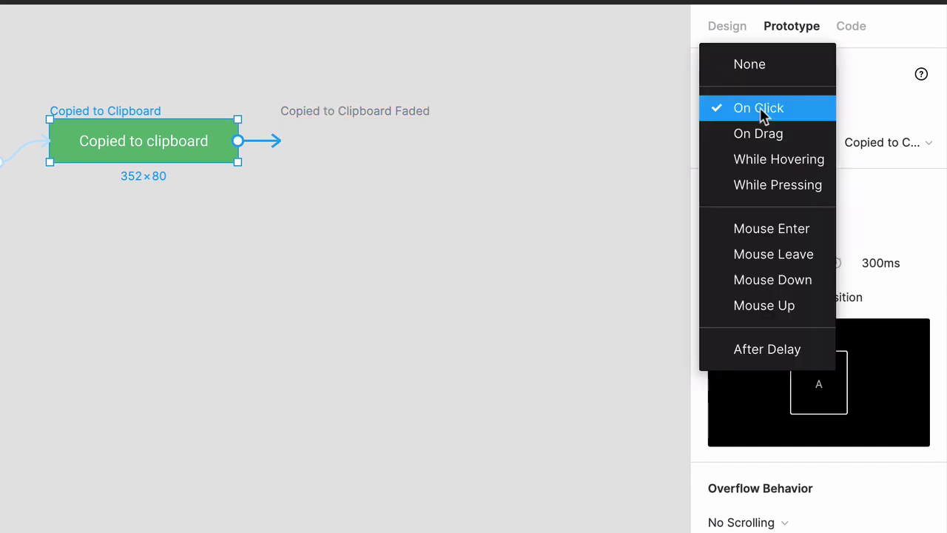
left_click(762, 343)
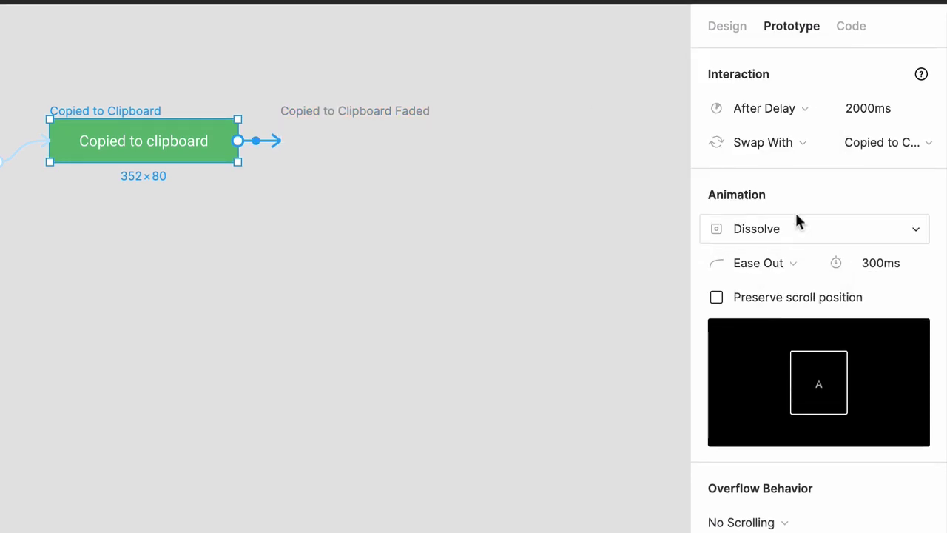
left_click(867, 108)
type("2000m")
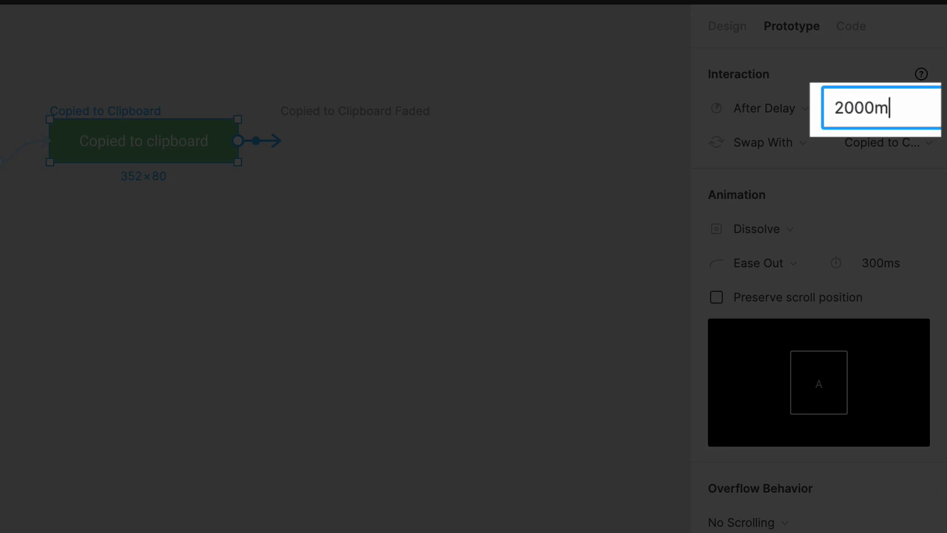
type("s")
key("Return")
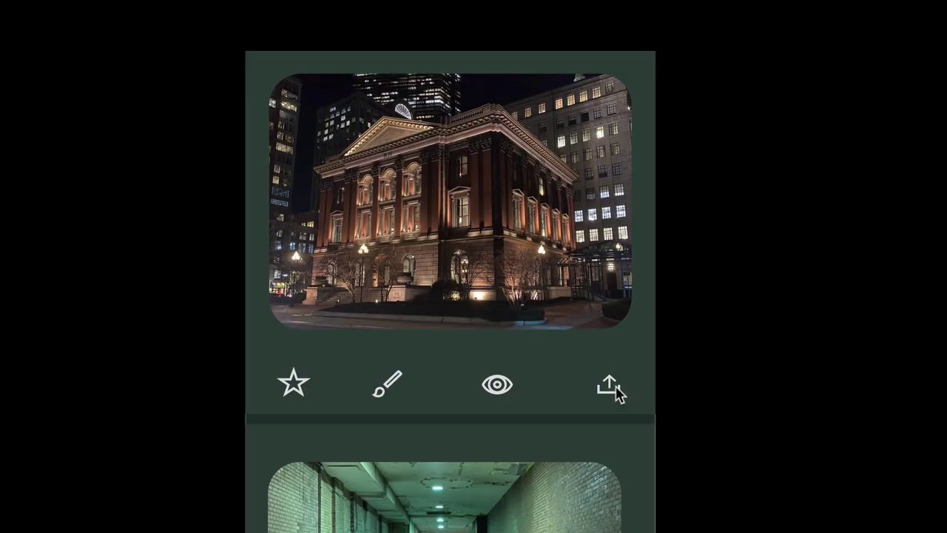
left_click(609, 383)
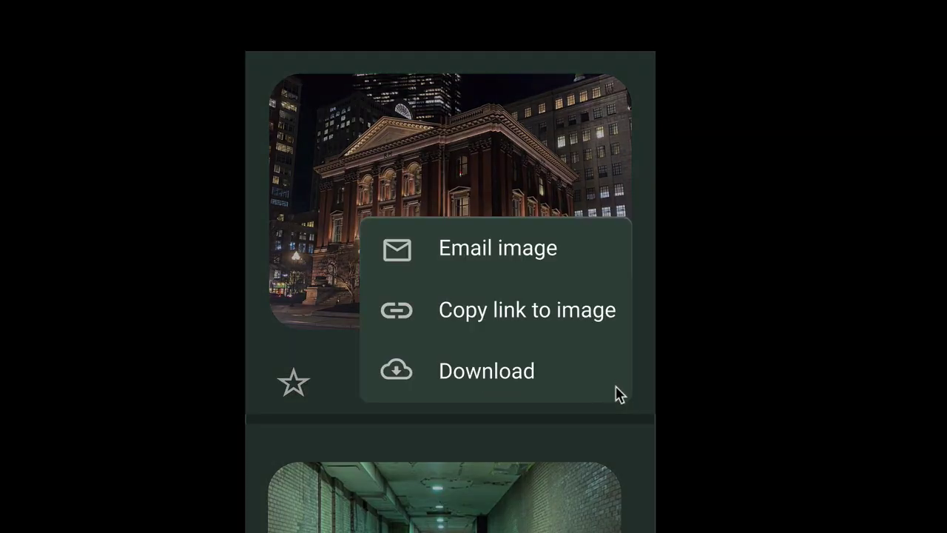
left_click(581, 316)
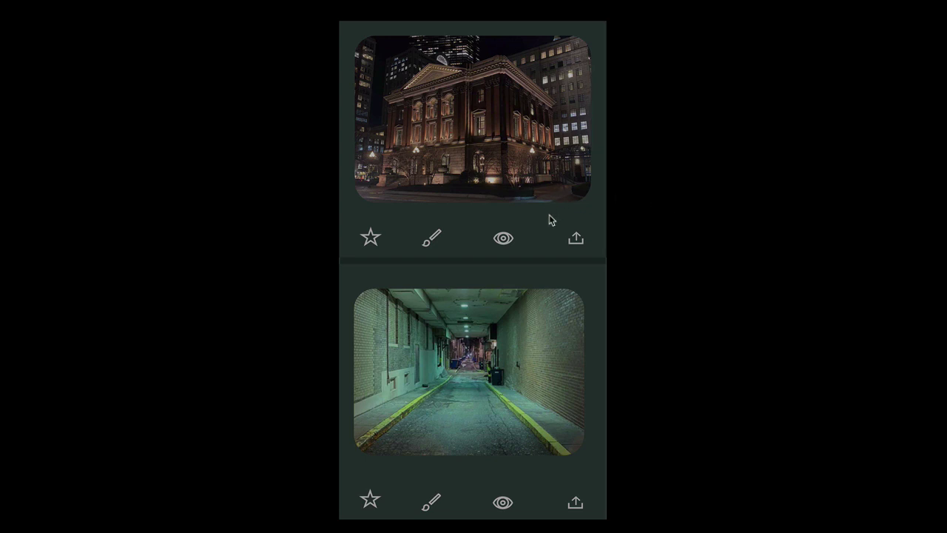
left_click(575, 239)
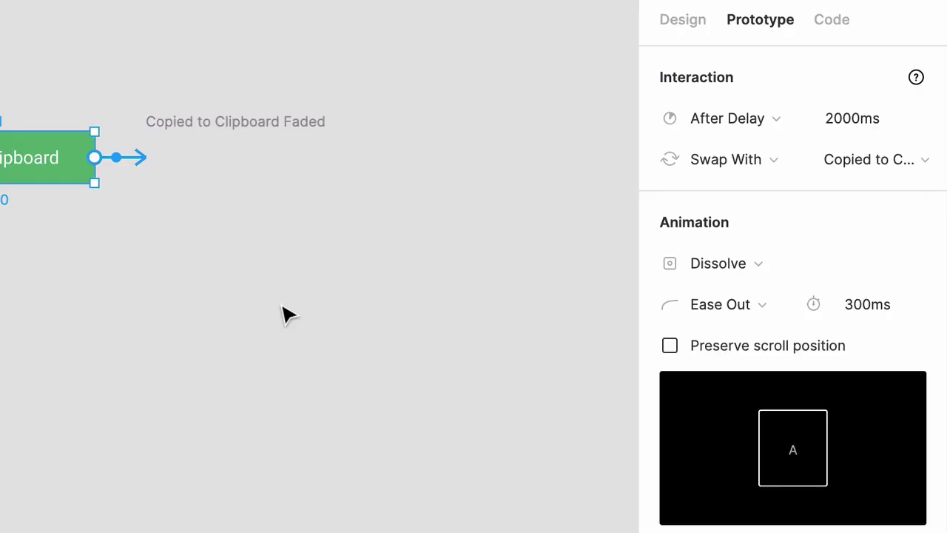
Step: Give Copied to Clipboard Faded an After Delay, Close Overlay interaction and select its delay value for editing
left_click(256, 124)
left_click(707, 119)
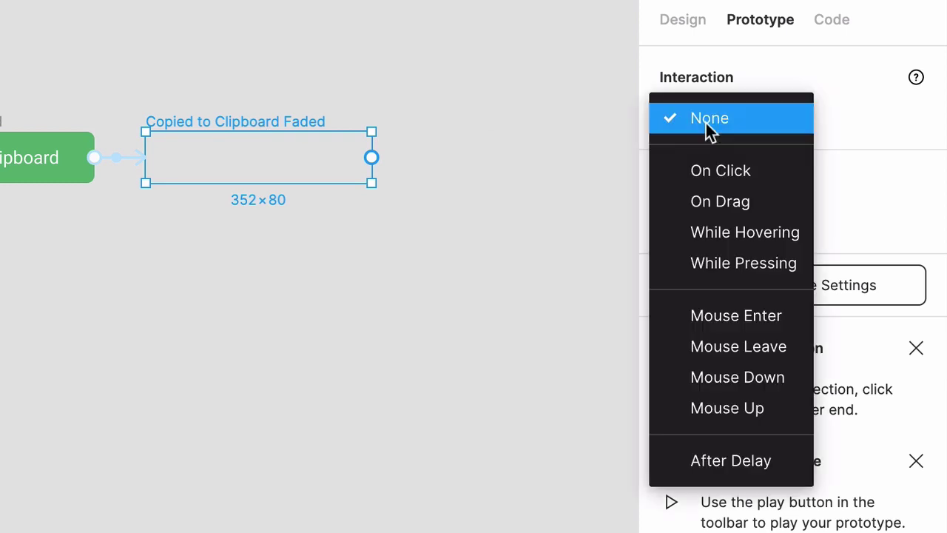
left_click(765, 458)
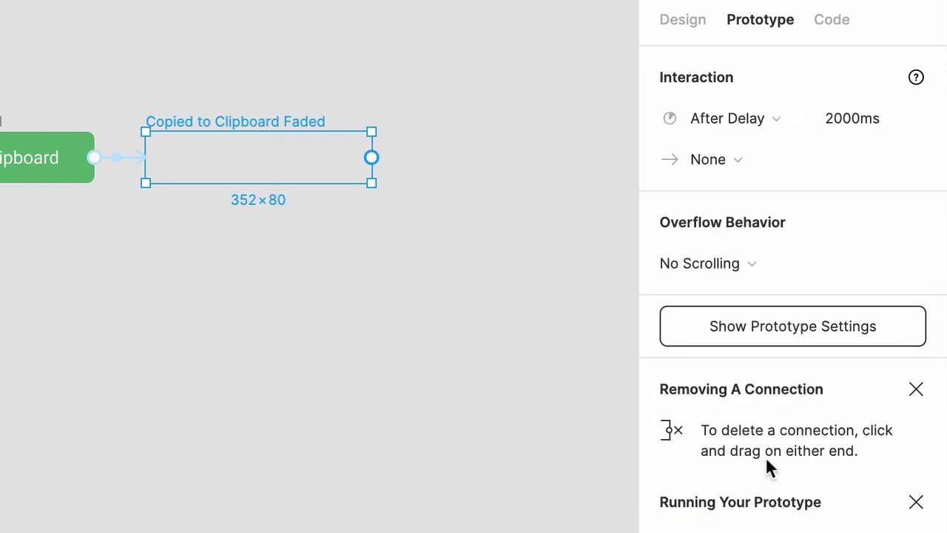
left_click(733, 159)
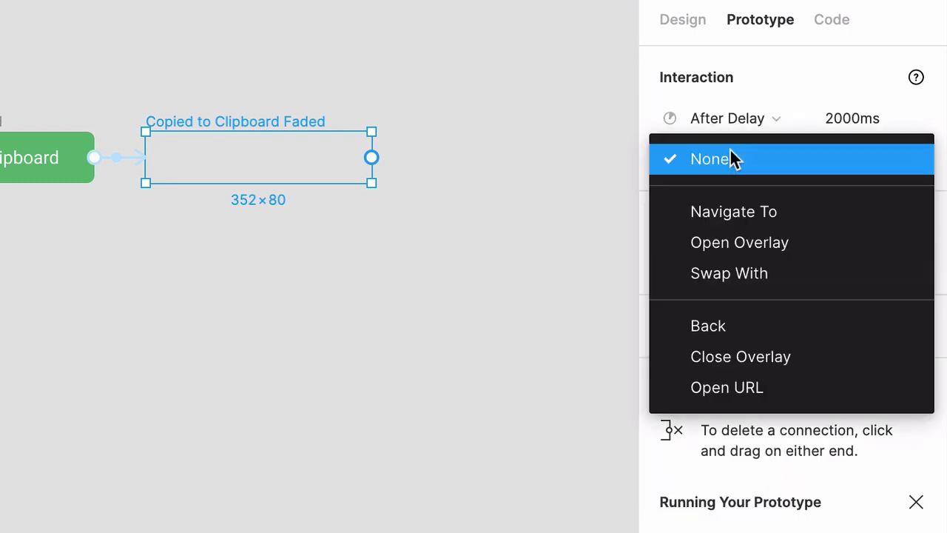
left_click(760, 360)
left_click(845, 119)
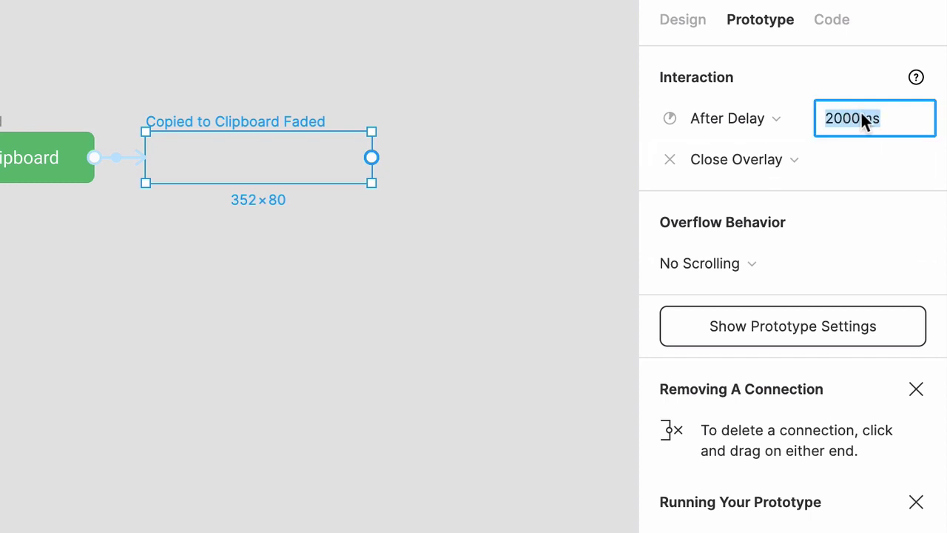
left_click(849, 122)
Step: Set the close delay to 10ms and copy the image link in the preview to test the fade
type("10")
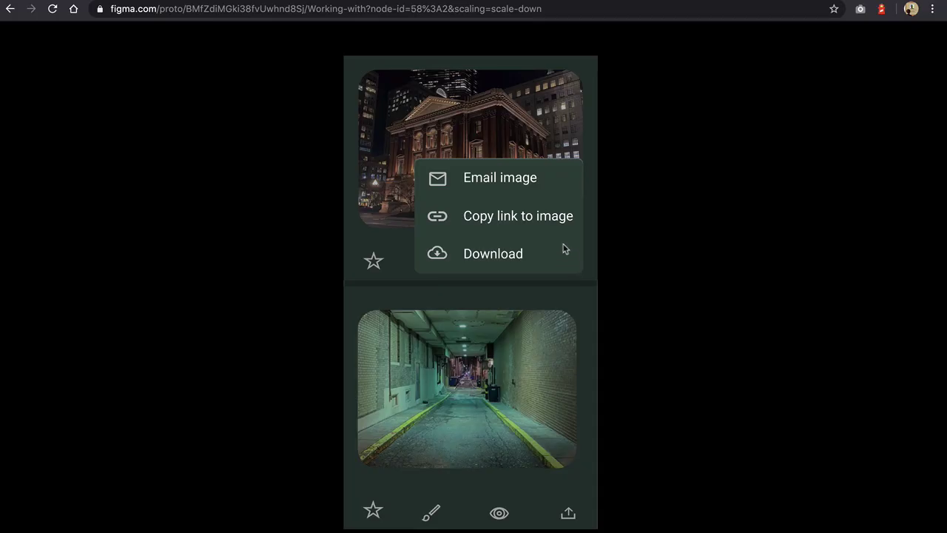
left_click(558, 227)
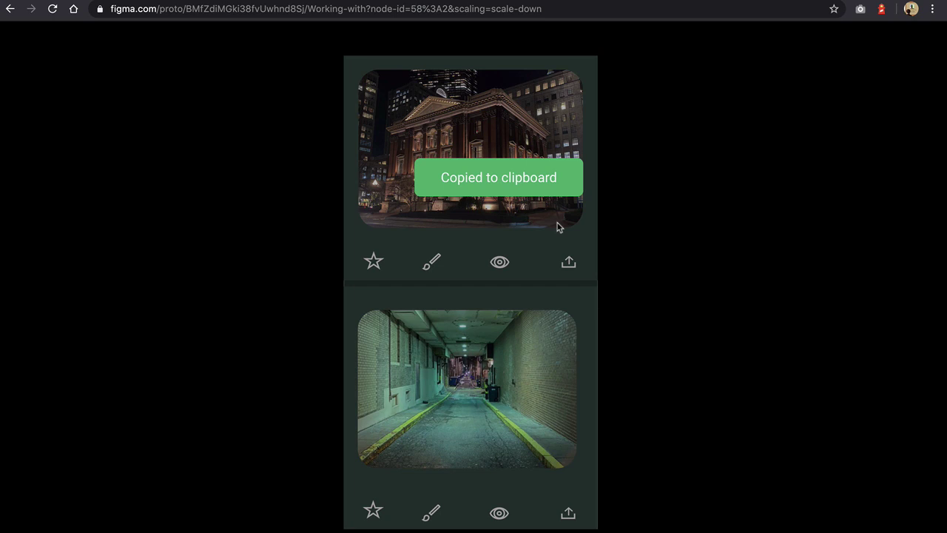